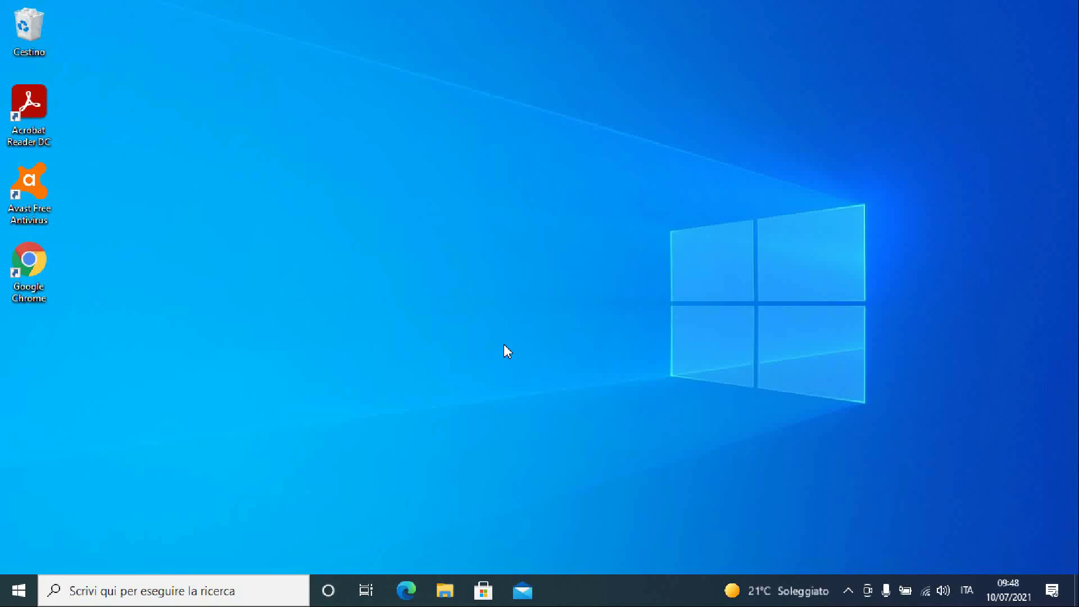
Step: Search Windows for "pannelo" and open Pannello di controllo
{"action": "left_click", "coordinate": [222, 593]}
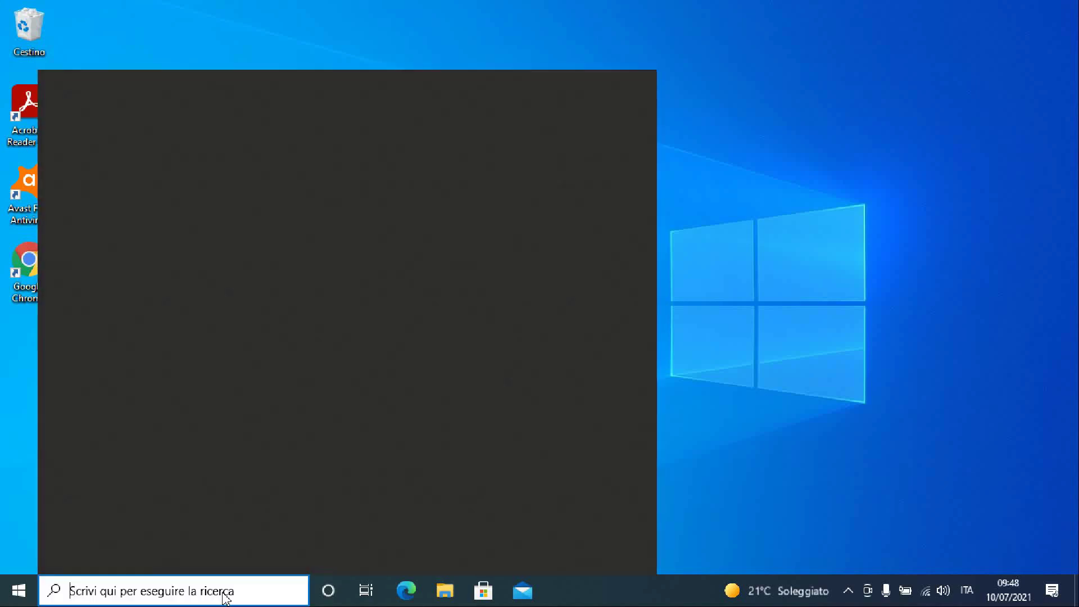
{"action": "type", "text": "pannelo"}
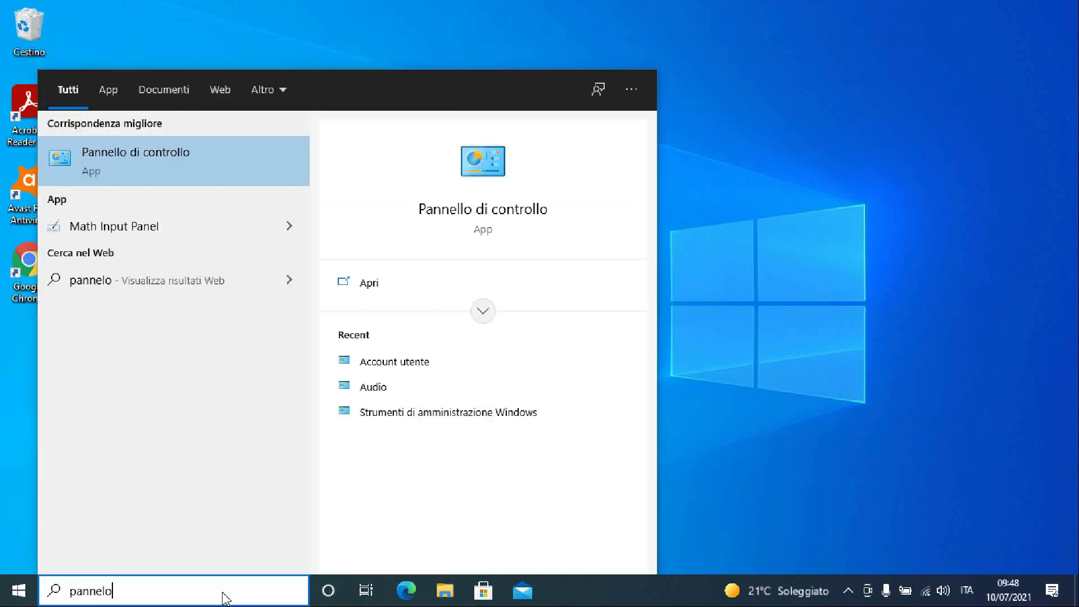
{"action": "key", "text": "Return"}
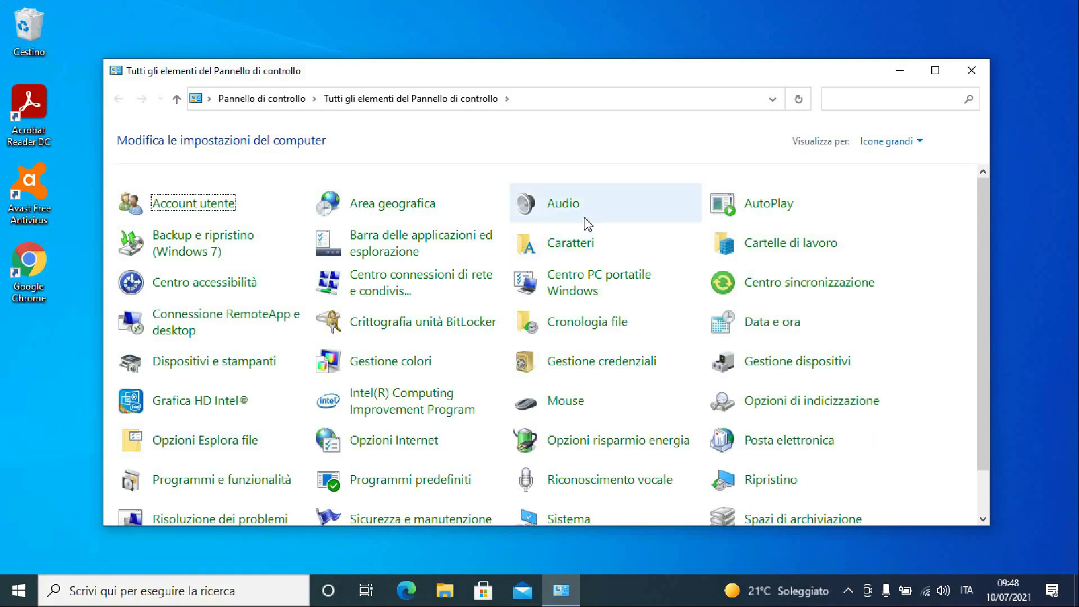
Step: Cycle the Pannello di controllo view through Categoria, Icone grandi and Icone piccole, ending on Icone grandi
{"action": "left_click", "coordinate": [886, 142]}
{"action": "left_click", "coordinate": [888, 163]}
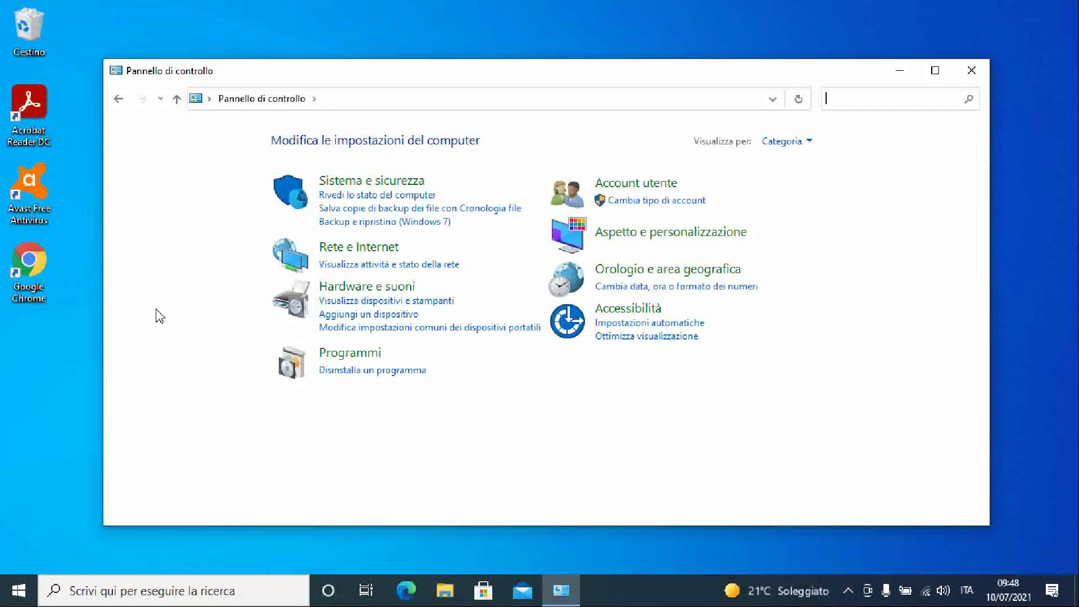
{"action": "left_click", "coordinate": [785, 147]}
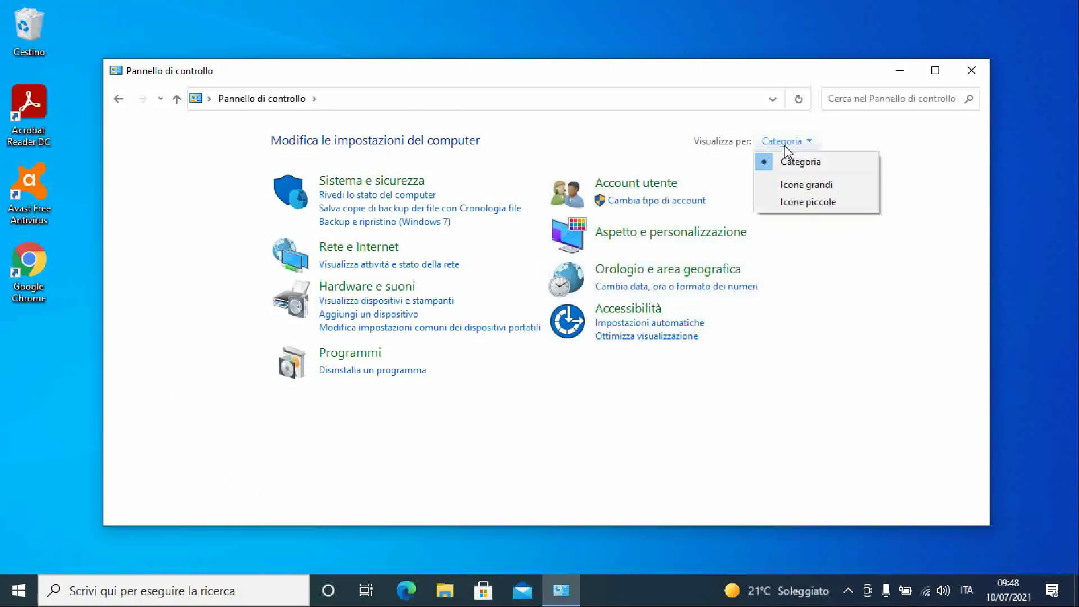
{"action": "left_click", "coordinate": [794, 185]}
{"action": "left_click", "coordinate": [880, 145]}
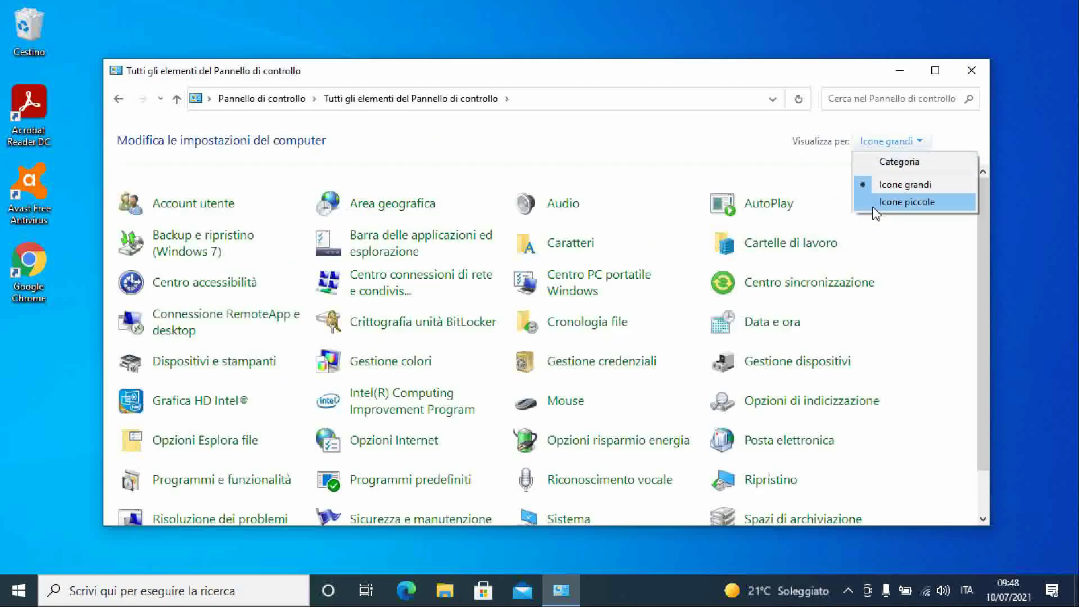
{"action": "left_click", "coordinate": [871, 208]}
{"action": "left_click", "coordinate": [887, 145]}
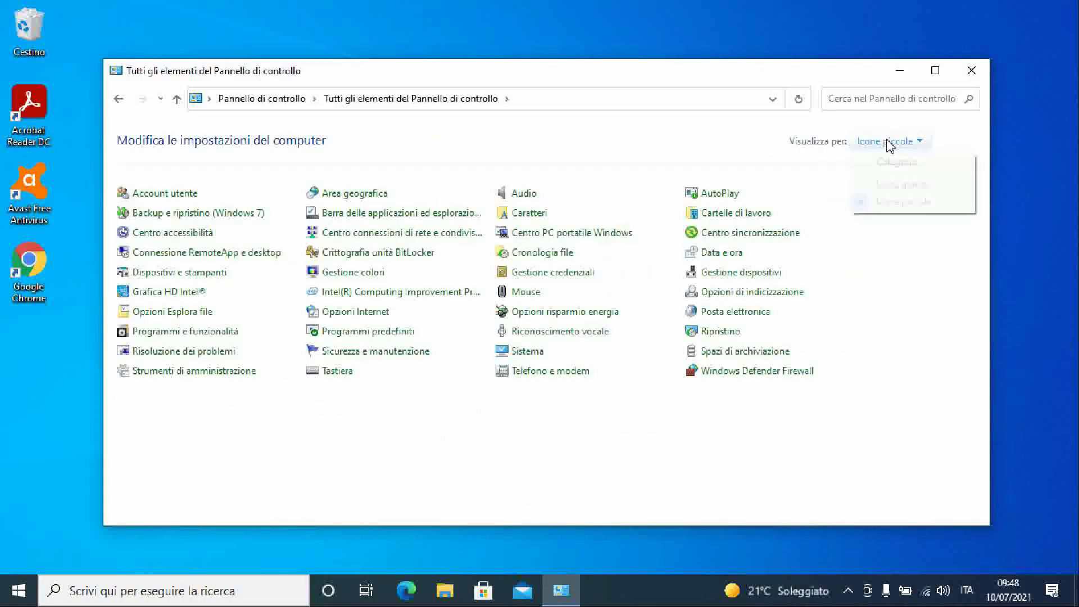
{"action": "left_click", "coordinate": [889, 185]}
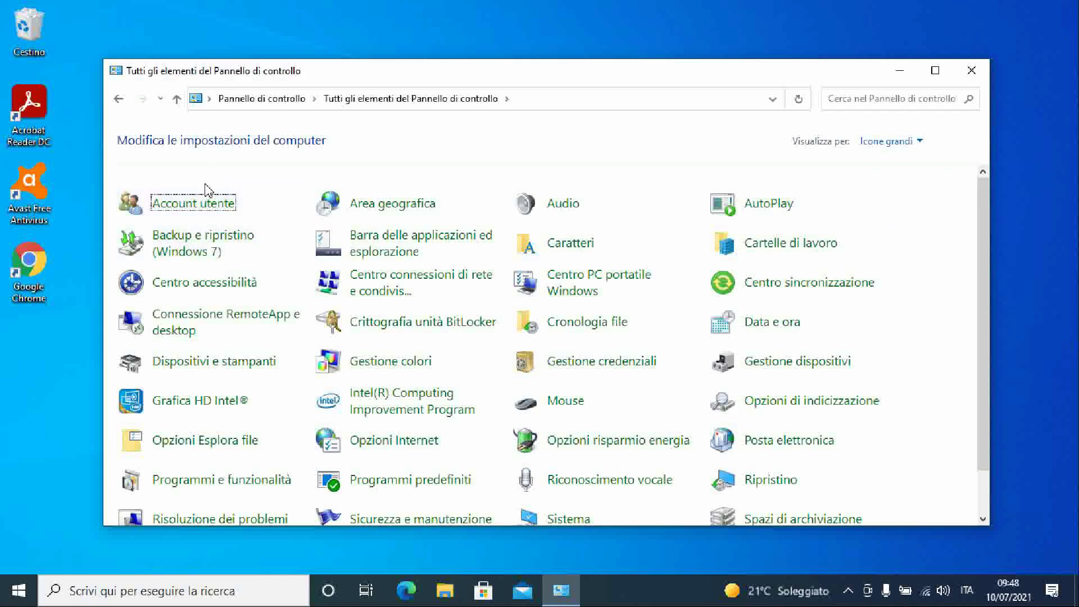
Step: From Account utente, go to managing another account and open the PC settings for adding a new user
{"action": "left_click", "coordinate": [191, 207]}
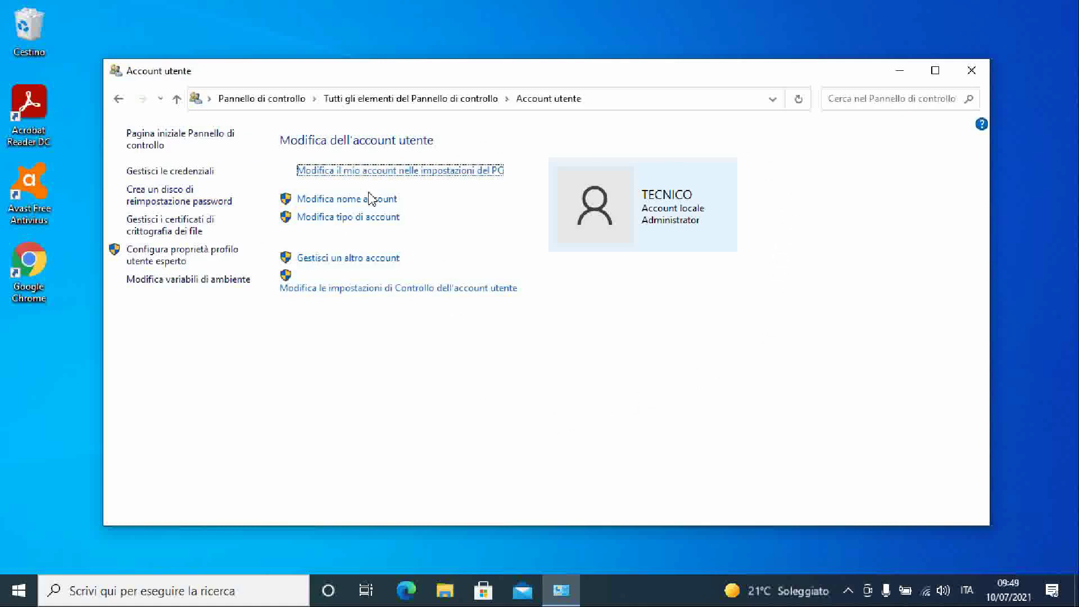
{"action": "left_click", "coordinate": [358, 258]}
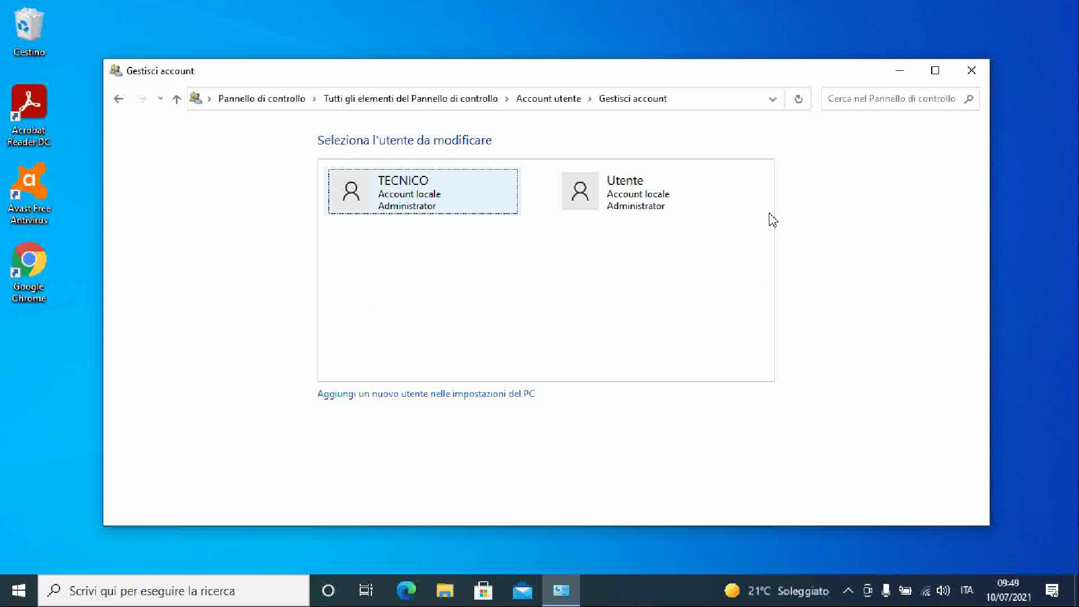
{"action": "left_click", "coordinate": [381, 396]}
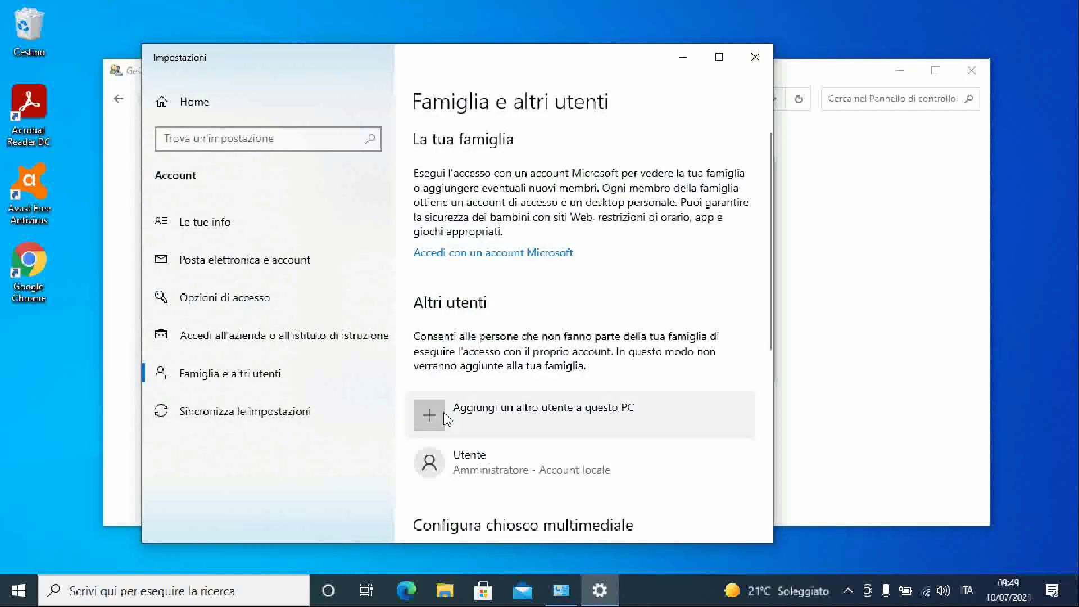
Step: Add another user to this PC without a Microsoft account, named PROVA and with no password
{"action": "left_click", "coordinate": [489, 414]}
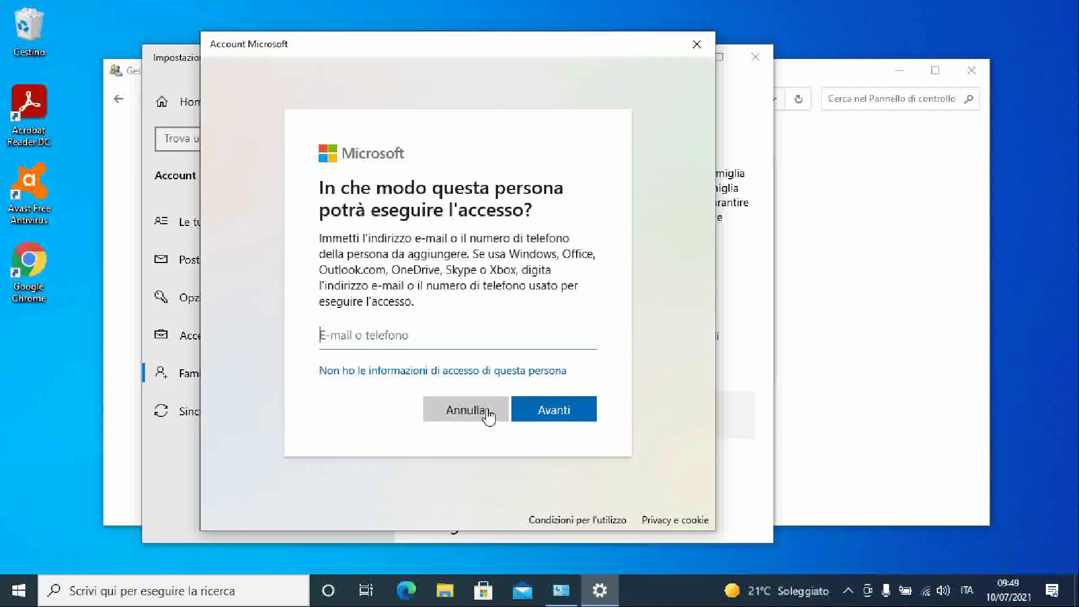
{"action": "left_click", "coordinate": [411, 376]}
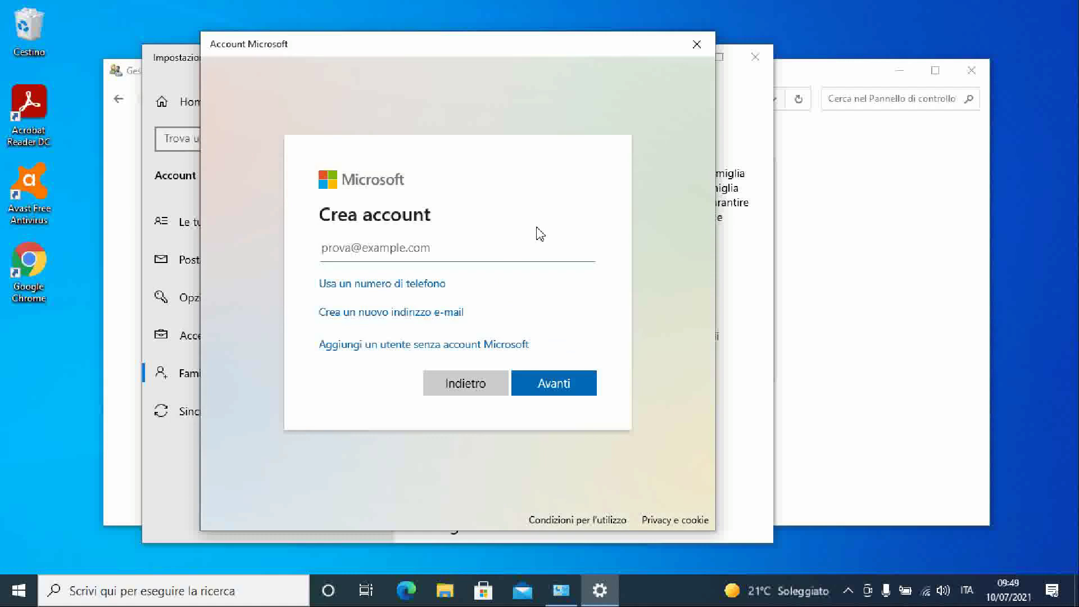
{"action": "left_click", "coordinate": [410, 346]}
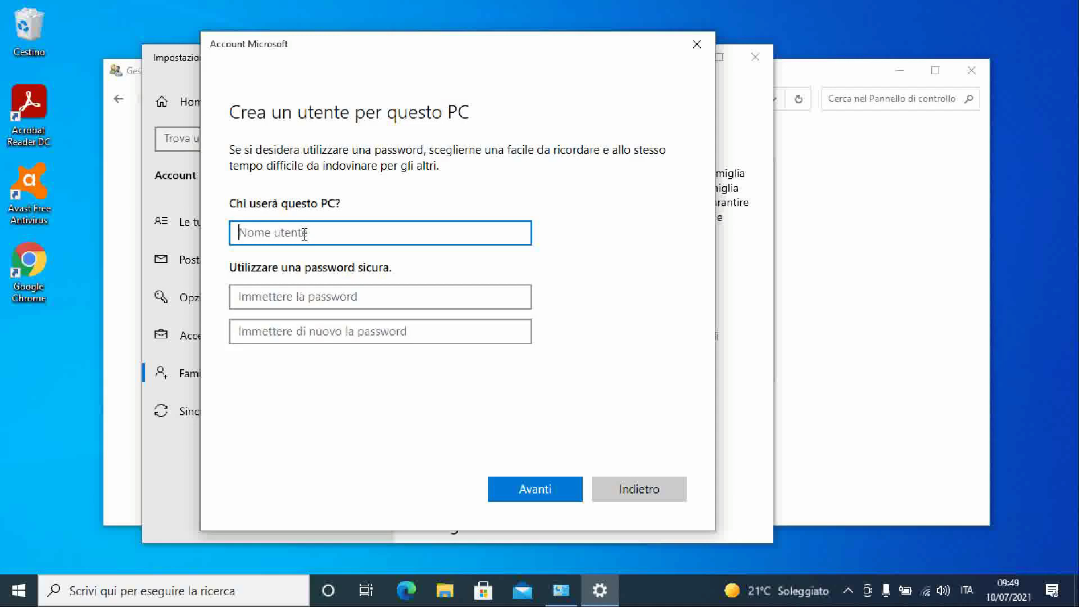
{"action": "type", "text": "PROVA"}
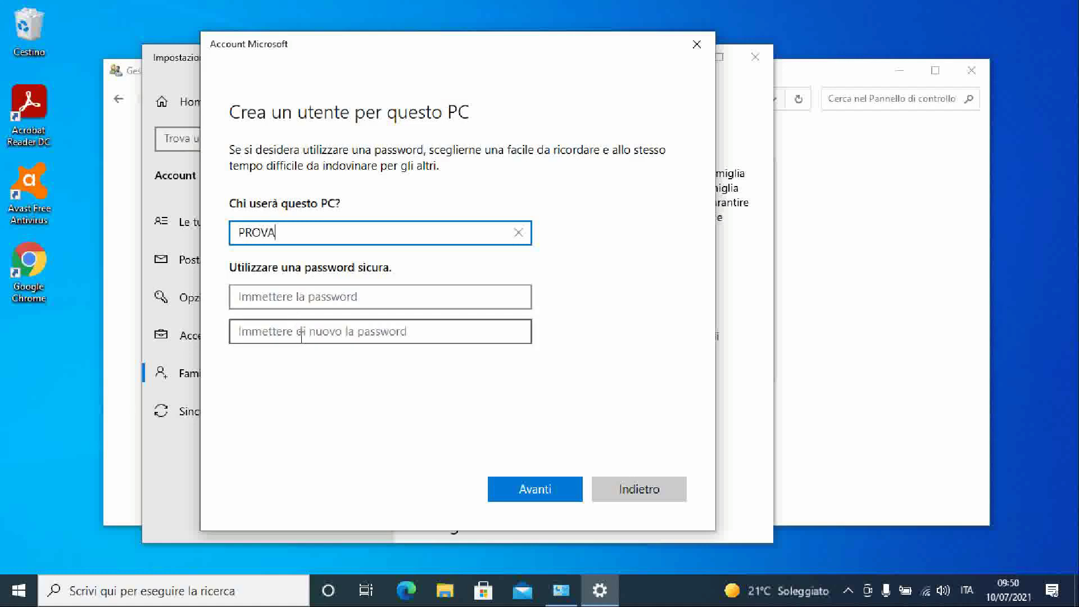
{"action": "left_click", "coordinate": [546, 492]}
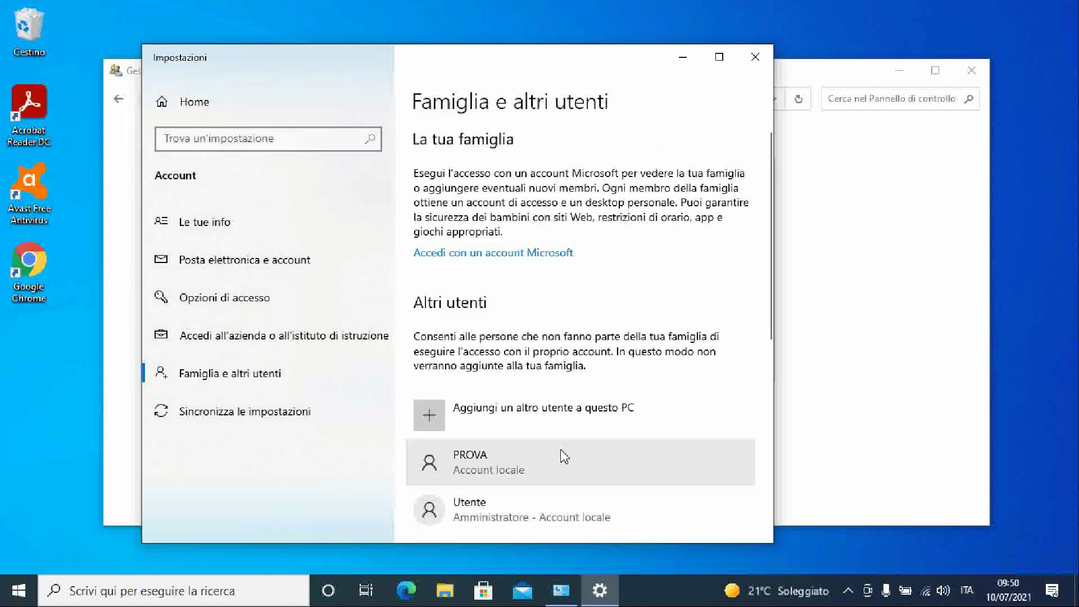
Step: Change the PROVA account's type to Amministratore and close the Impostazioni window
{"action": "scroll", "coordinate": [564, 457], "scroll_direction": "down", "scroll_amount": 3}
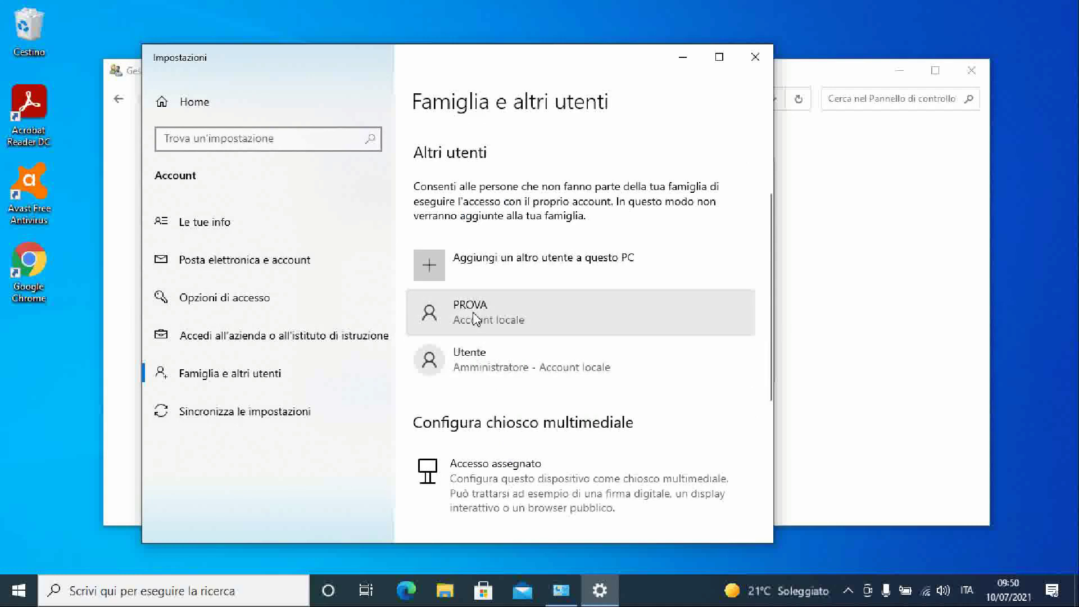
{"action": "left_click", "coordinate": [476, 317]}
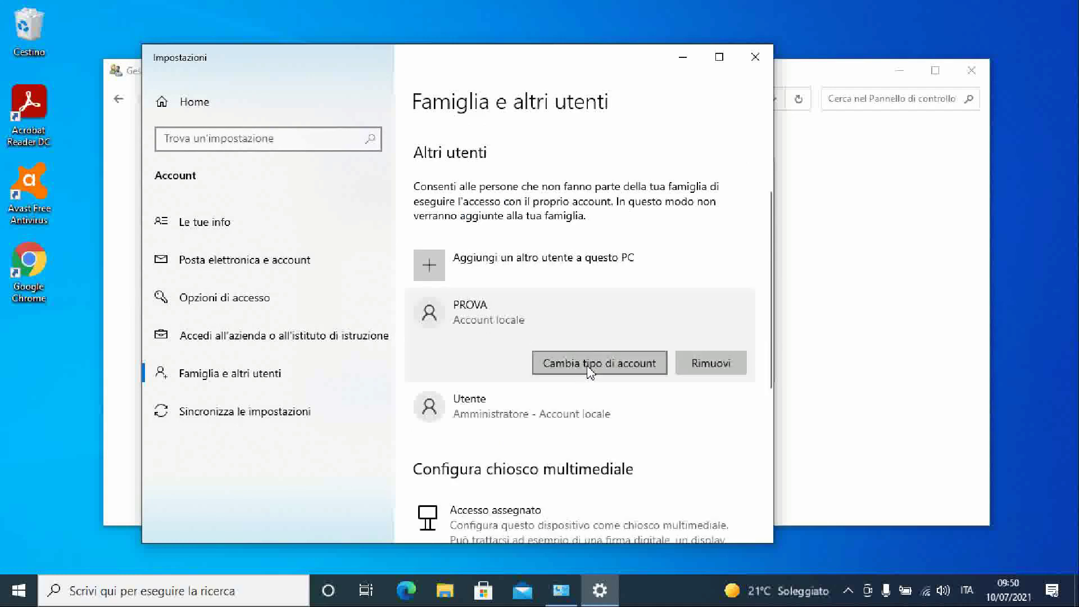
{"action": "left_click", "coordinate": [588, 365]}
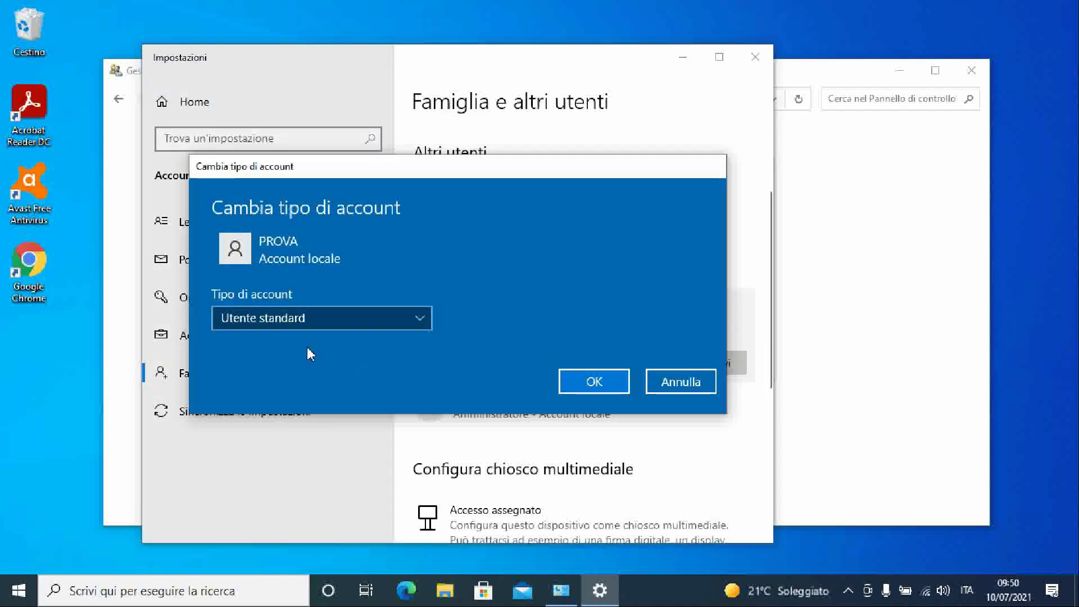
{"action": "left_click", "coordinate": [318, 320]}
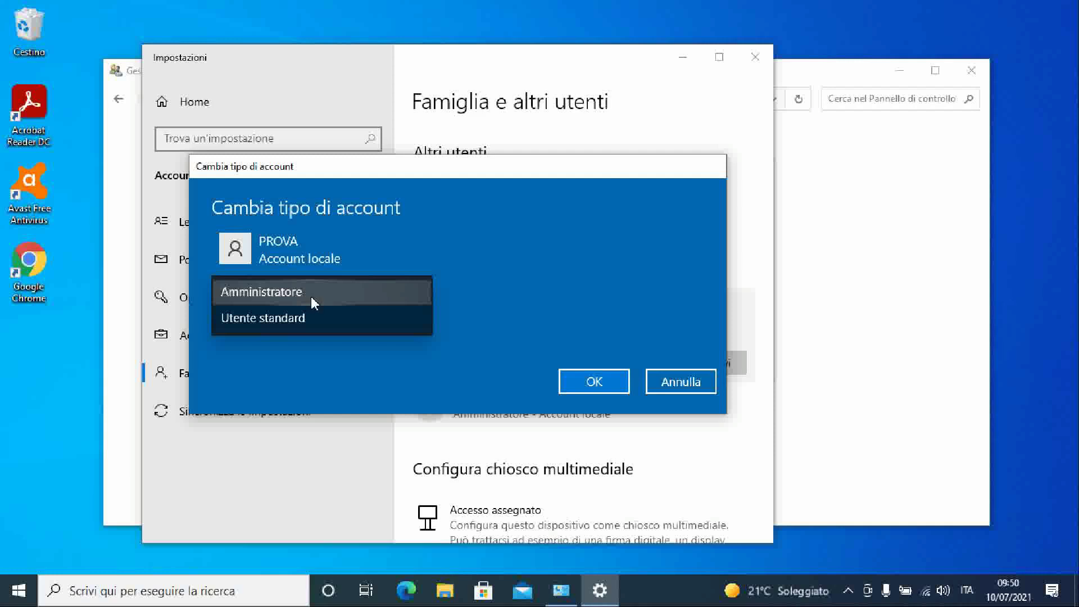
{"action": "left_click", "coordinate": [313, 299]}
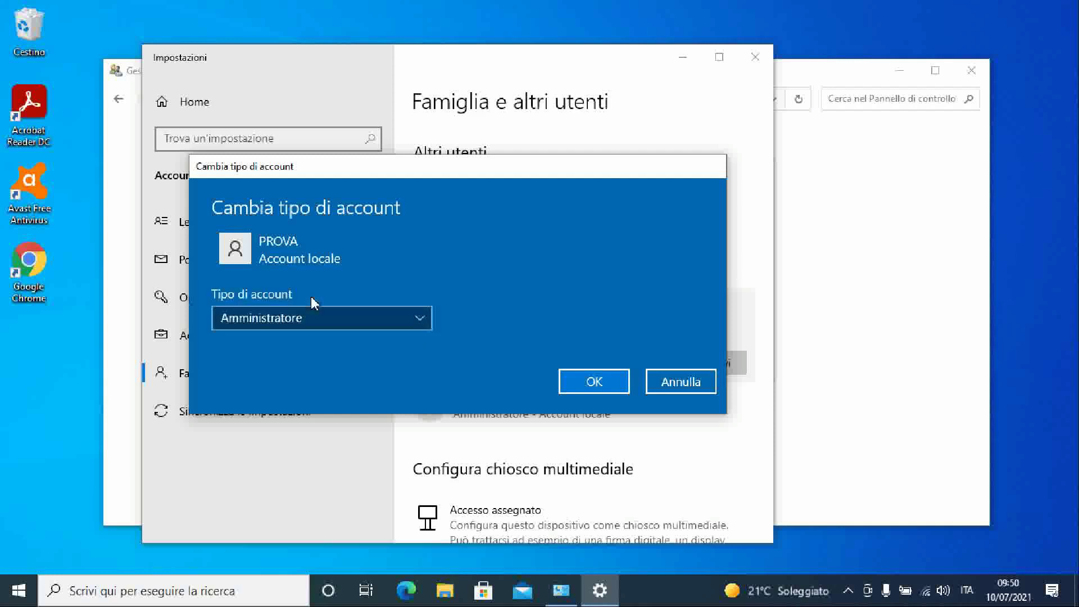
{"action": "left_click", "coordinate": [594, 381]}
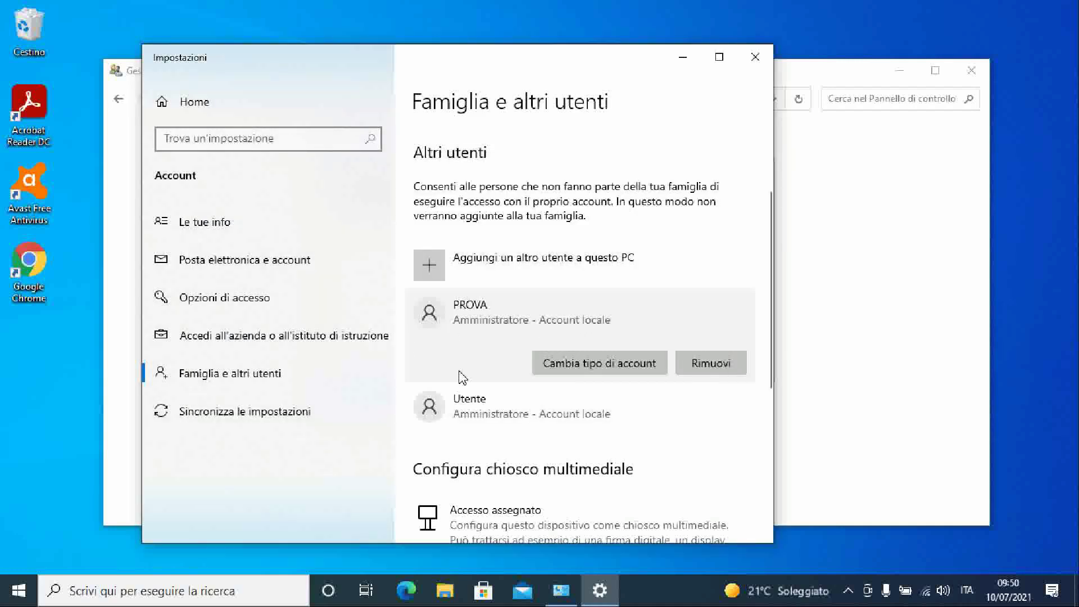
{"action": "left_click", "coordinate": [754, 59]}
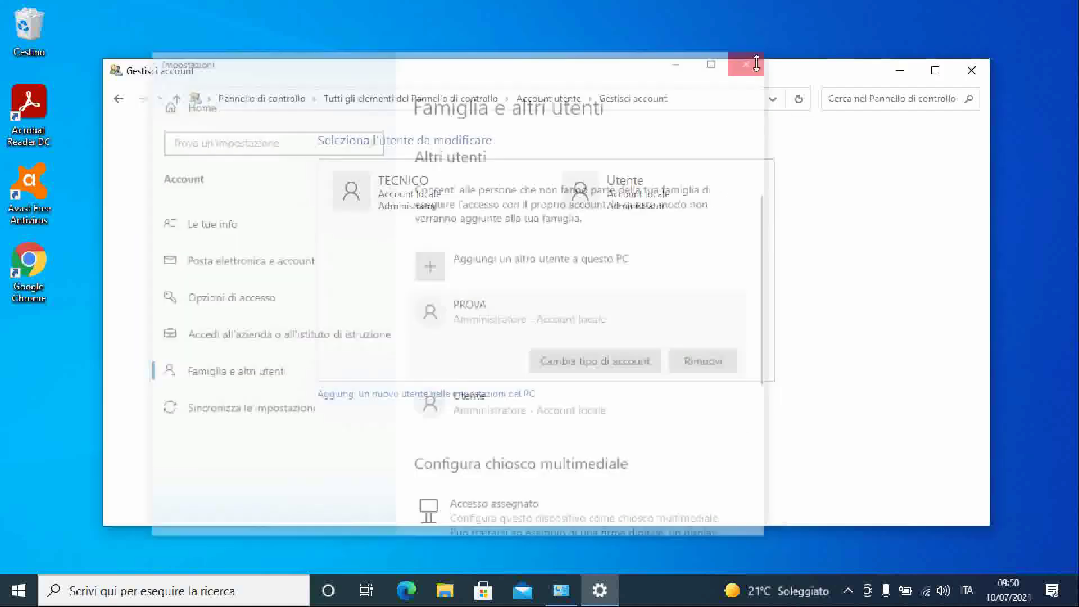
Step: Reload the Gestisci account page to check the PROVA account's entry, and close Pannello di controllo
{"action": "left_click", "coordinate": [119, 99]}
{"action": "left_click", "coordinate": [119, 100]}
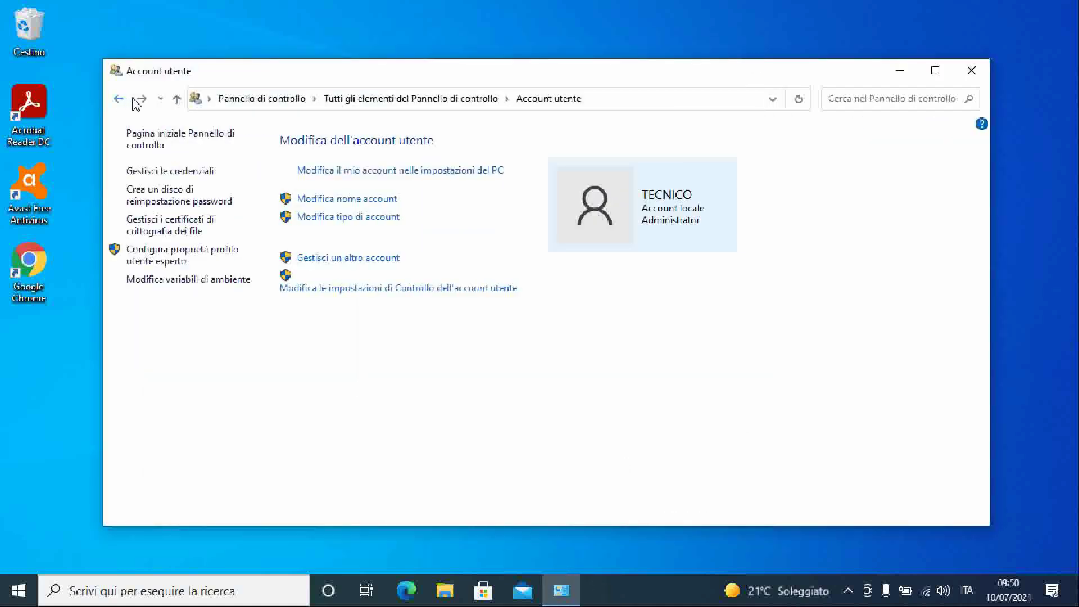
{"action": "left_click", "coordinate": [143, 103]}
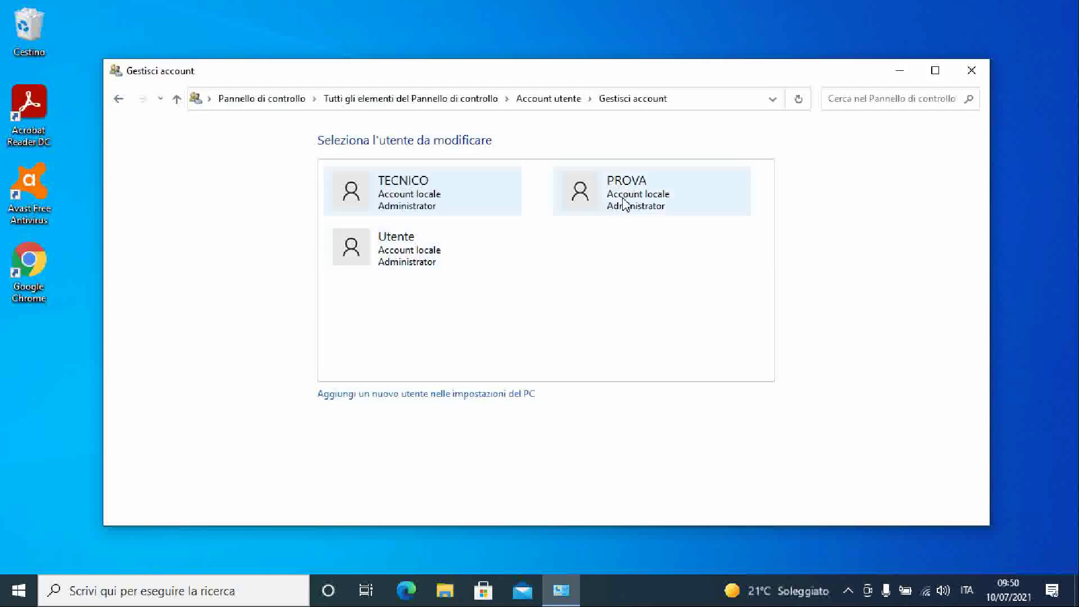
{"action": "left_click", "coordinate": [971, 70]}
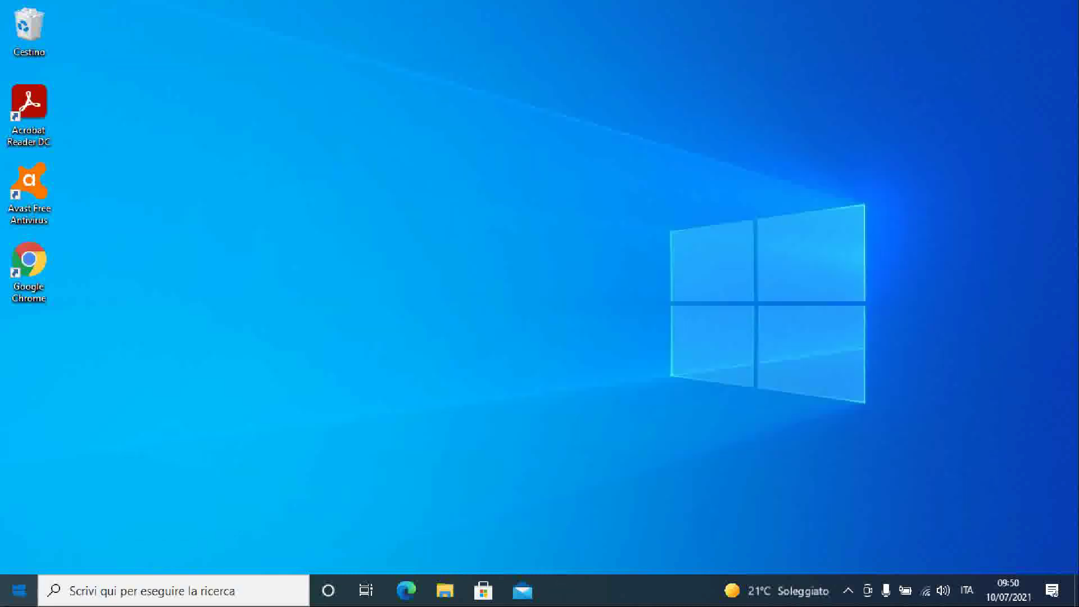
Step: Check which accounts the Start menu offers for switching users, and dismiss the account list
{"action": "left_click", "coordinate": [19, 590]}
{"action": "left_click", "coordinate": [34, 411]}
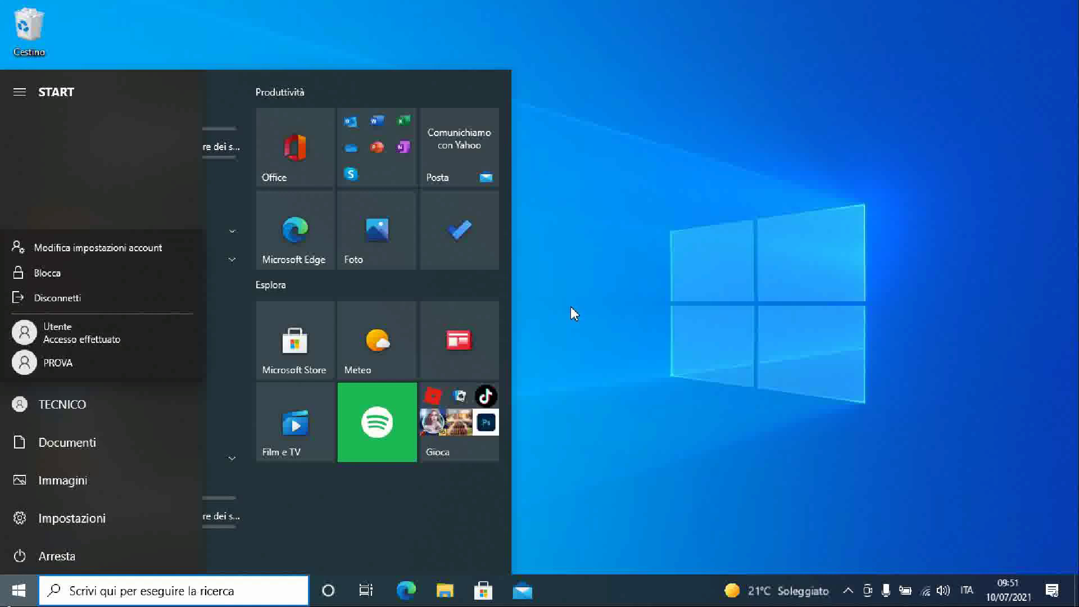
{"action": "key", "text": "Escape"}
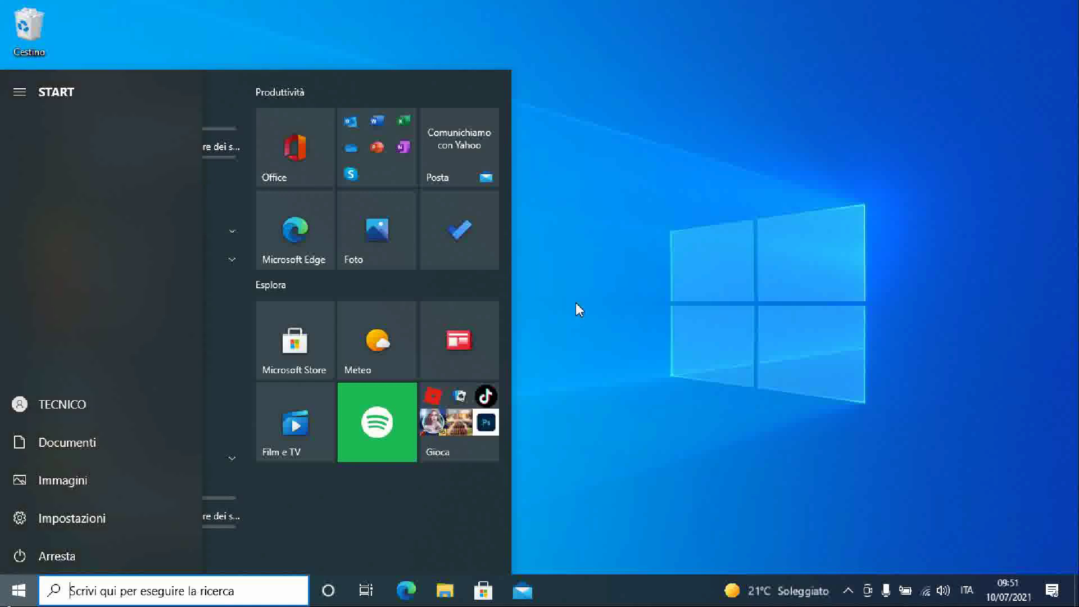